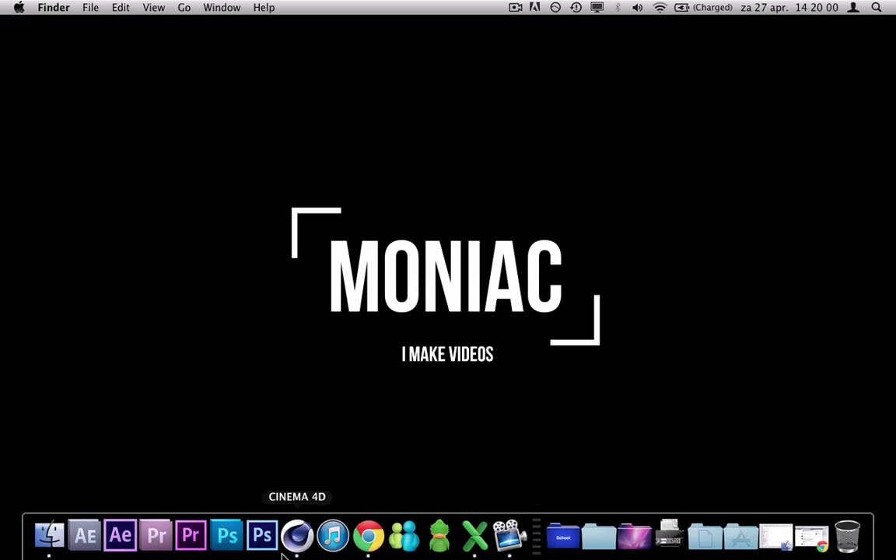
Launch Cinema 4D, add a cube and scale it down to about a quarter size.
left_click(296, 554)
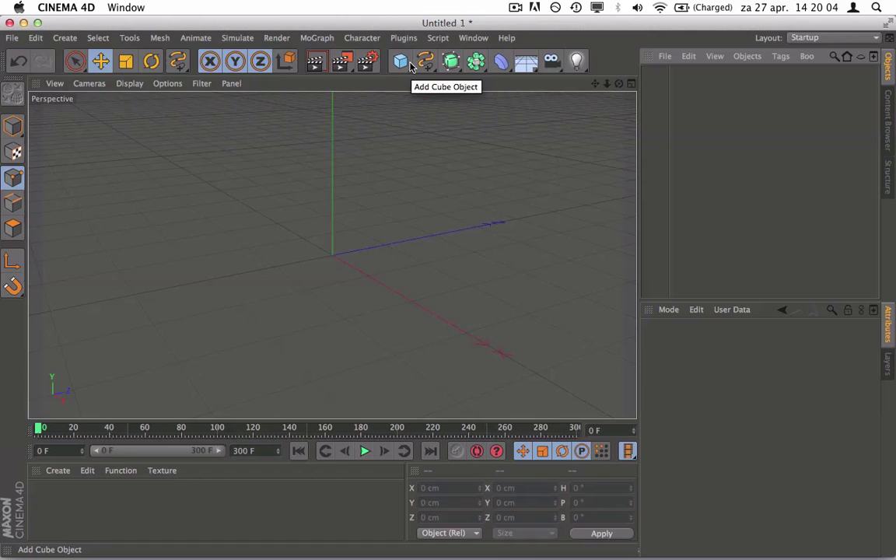
left_click_drag(399, 67, 513, 82)
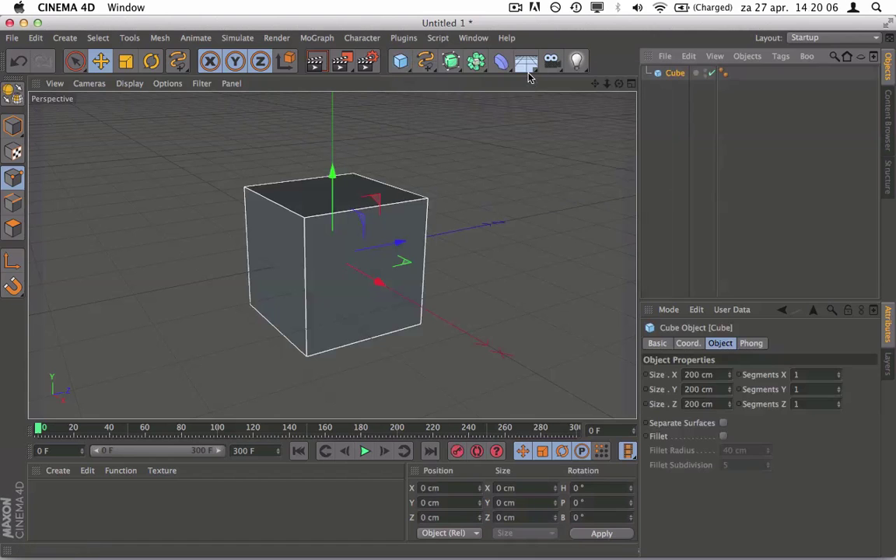
left_click(151, 61)
left_click(125, 60)
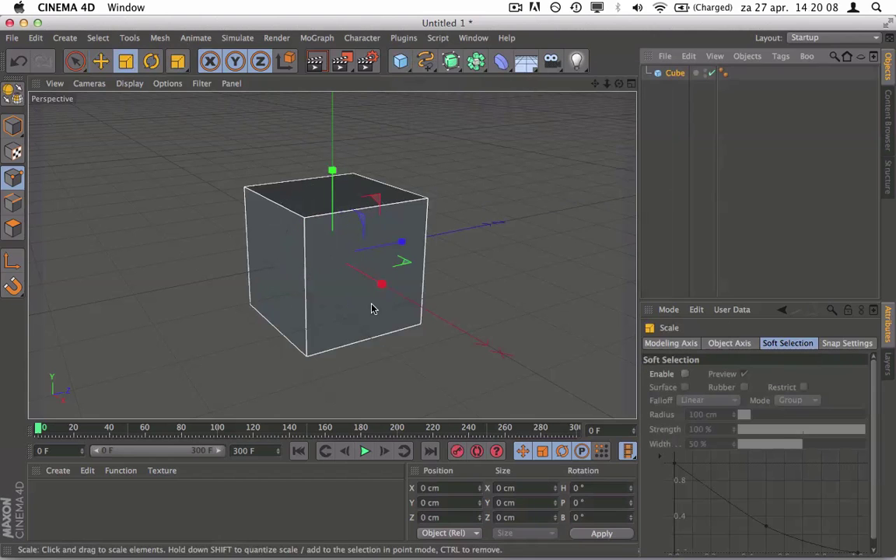
mouse_move(381, 284)
left_mouse_down()
mouse_move(368, 268)
mouse_move(345, 267)
mouse_move(381, 282)
left_mouse_up()
Return to the Move tool, deselect the cube and add a camera from the camera list.
left_click(100, 61)
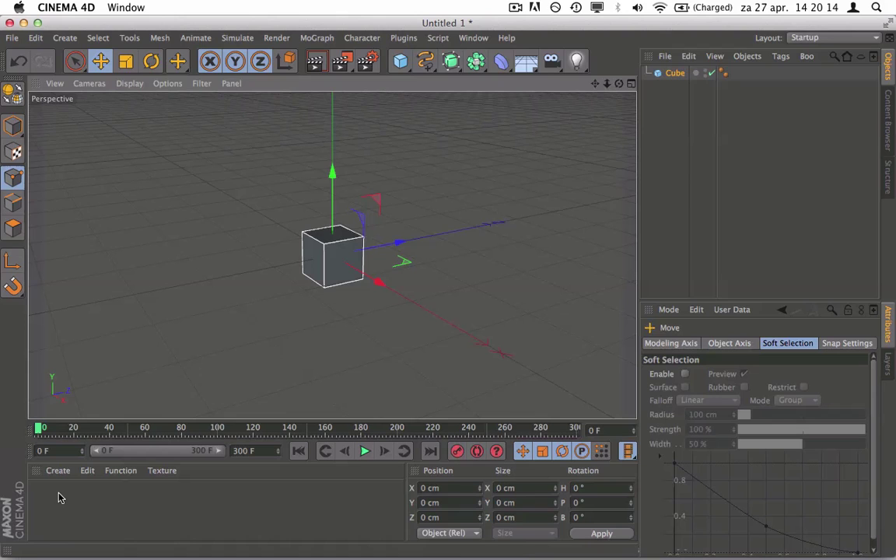
left_click(669, 134)
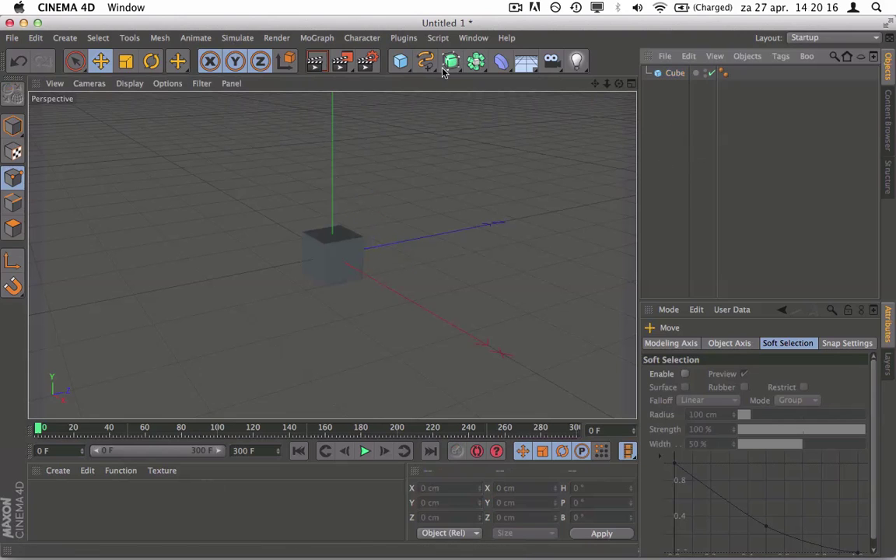
left_click_drag(550, 60, 606, 81)
Delete the plain camera and add a Target Camera in its place.
left_click(719, 343)
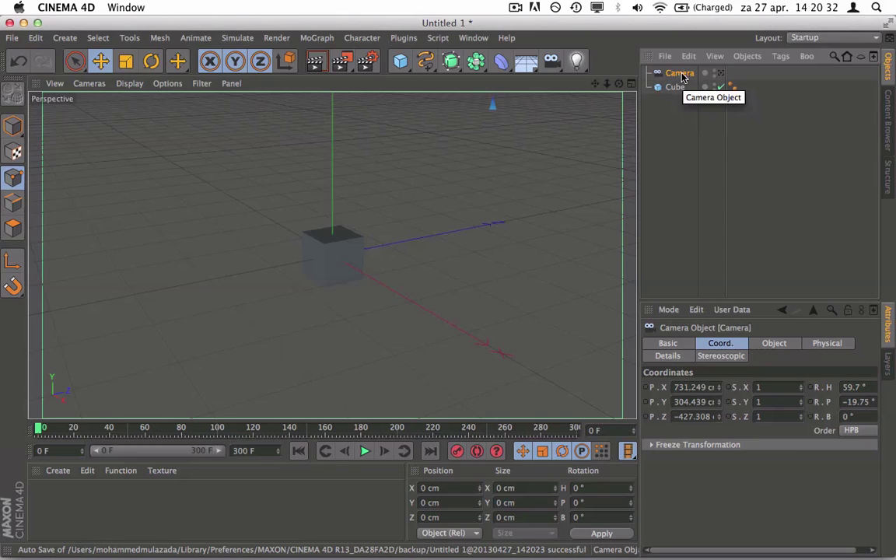
key("Delete")
left_click_drag(558, 66, 554, 103)
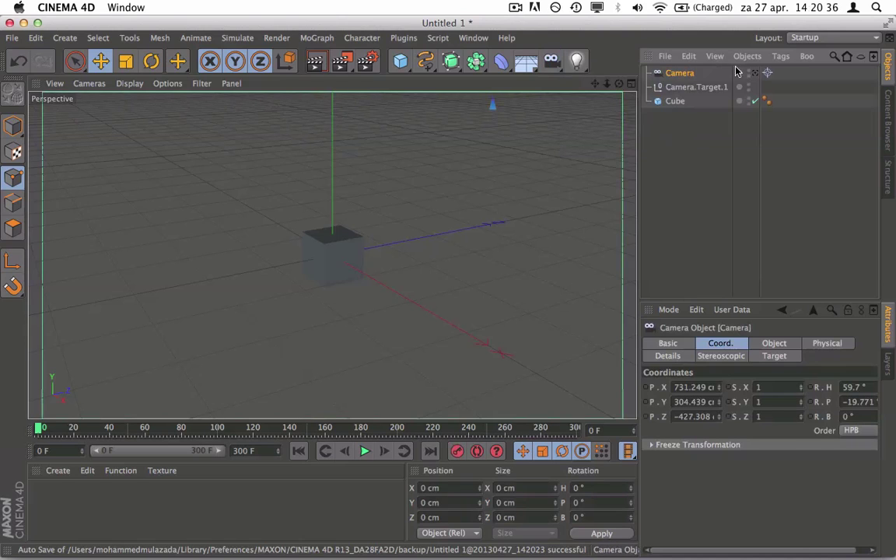
Set the Cube as the Target tag's Target Object so the camera aims at it.
left_click(768, 74)
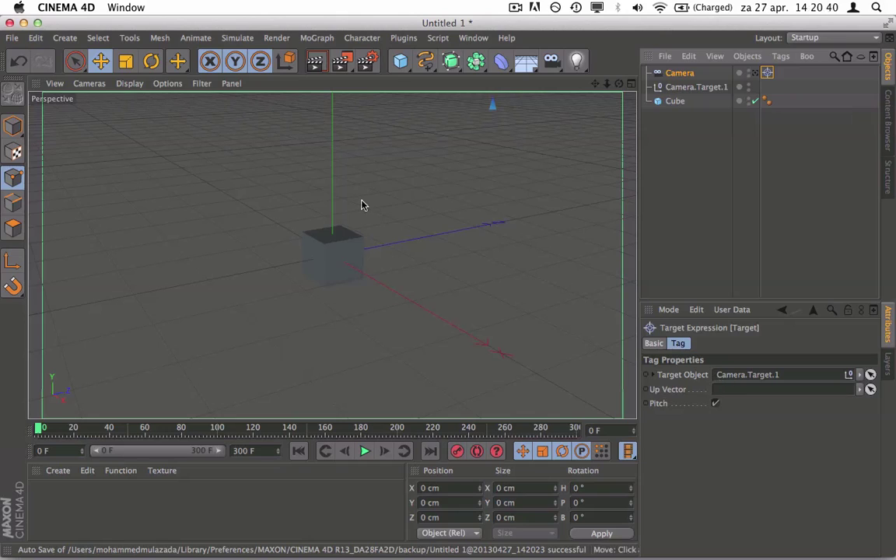
left_click(673, 103)
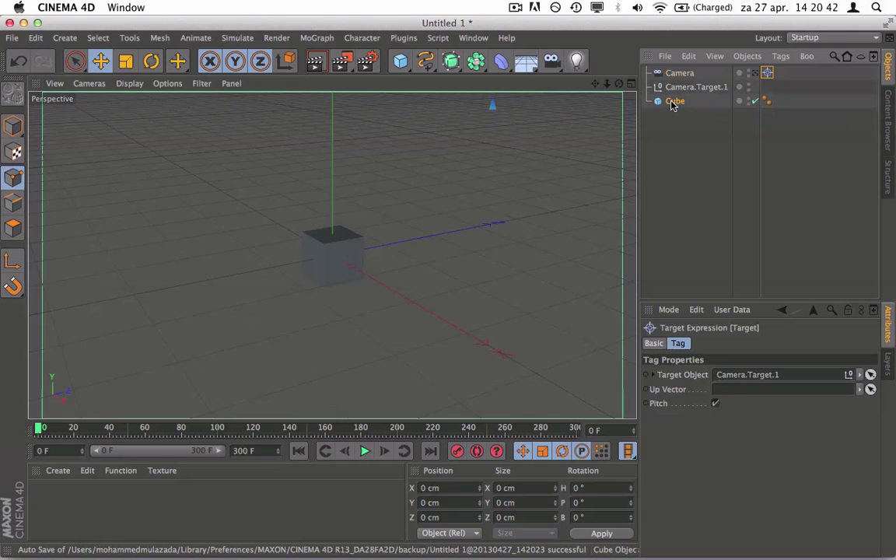
left_click_drag(672, 105, 762, 377)
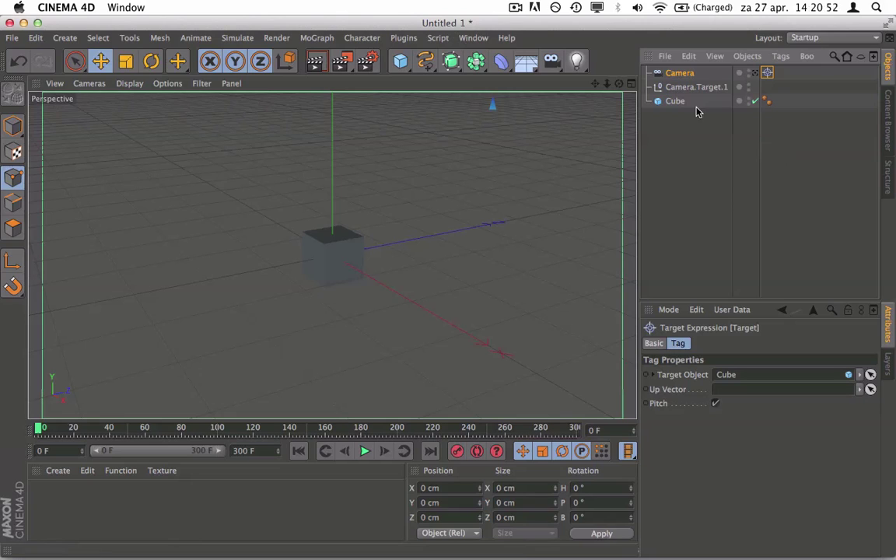
Add a Circle spline and set its Plane to XZ.
left_click(427, 66)
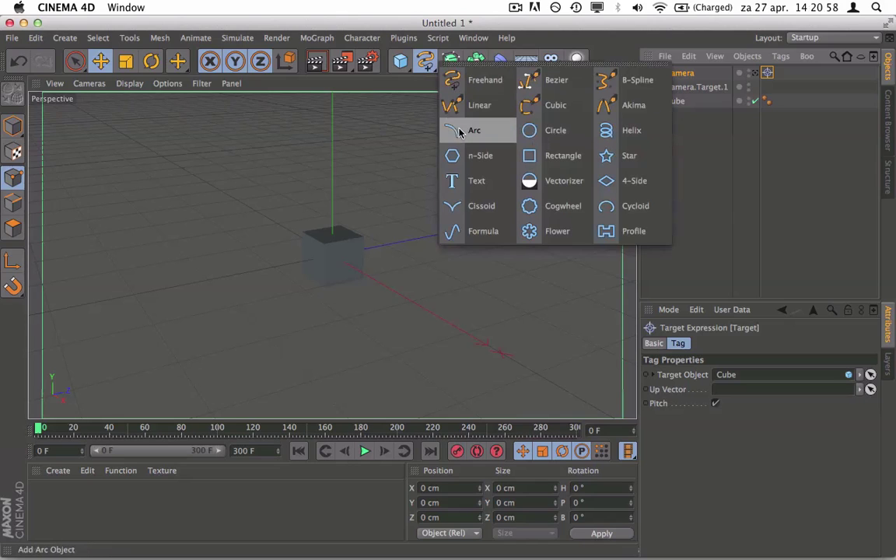
left_click(531, 129)
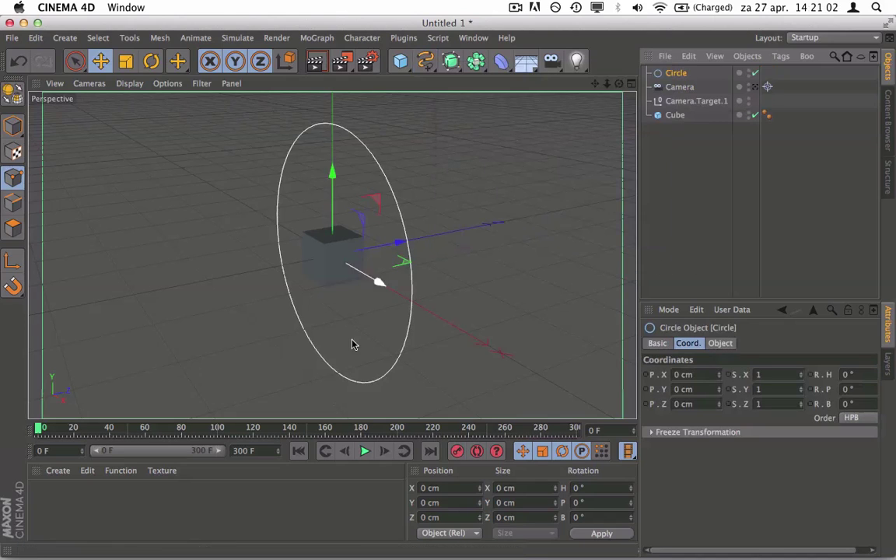
left_click(720, 344)
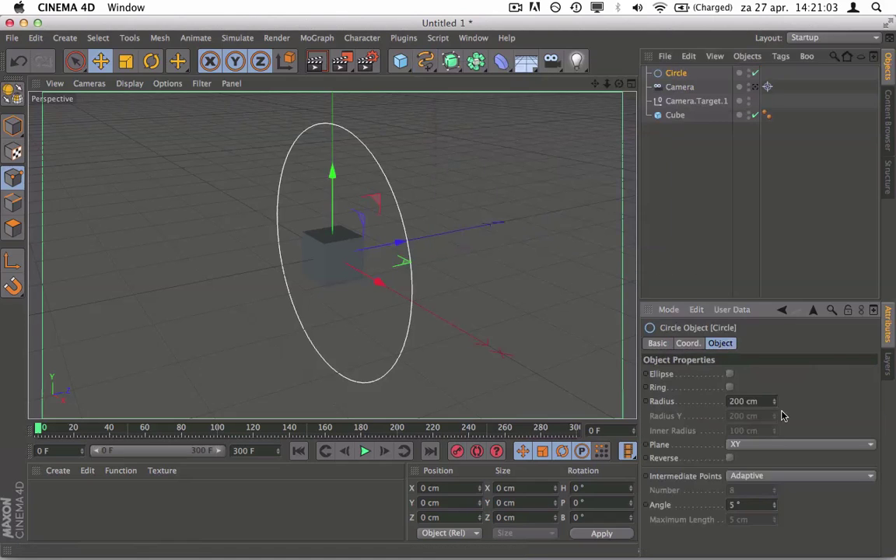
left_click(761, 448)
left_click(746, 488)
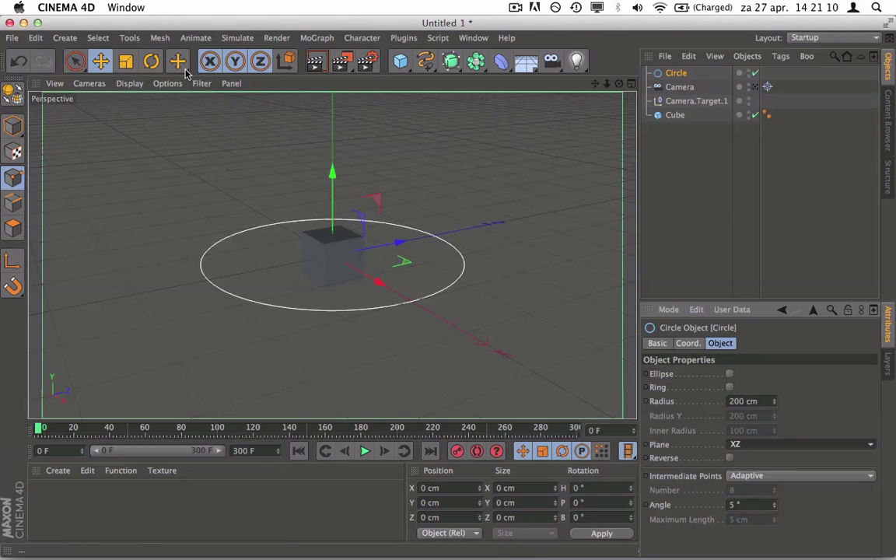
Scale the circle up into a wide ring around the cube, then select the Camera.
left_click(124, 62)
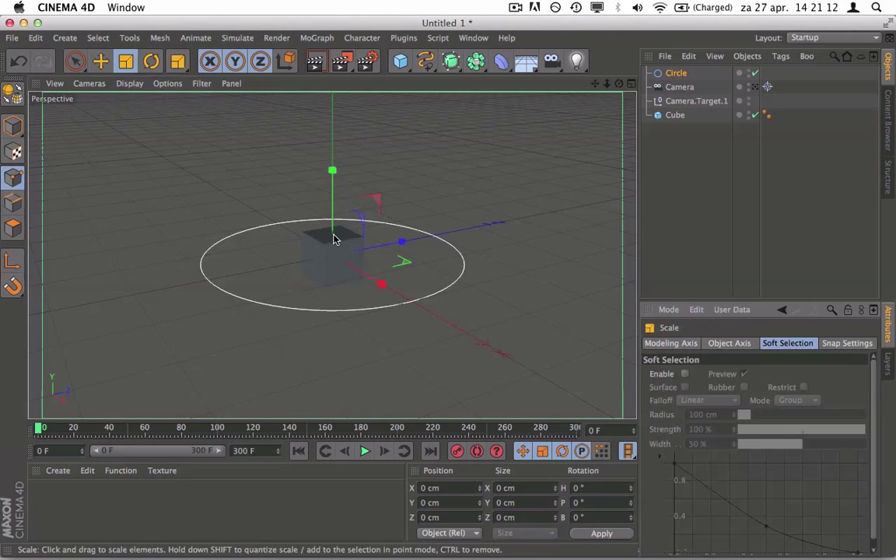
left_click_drag(400, 243, 432, 247)
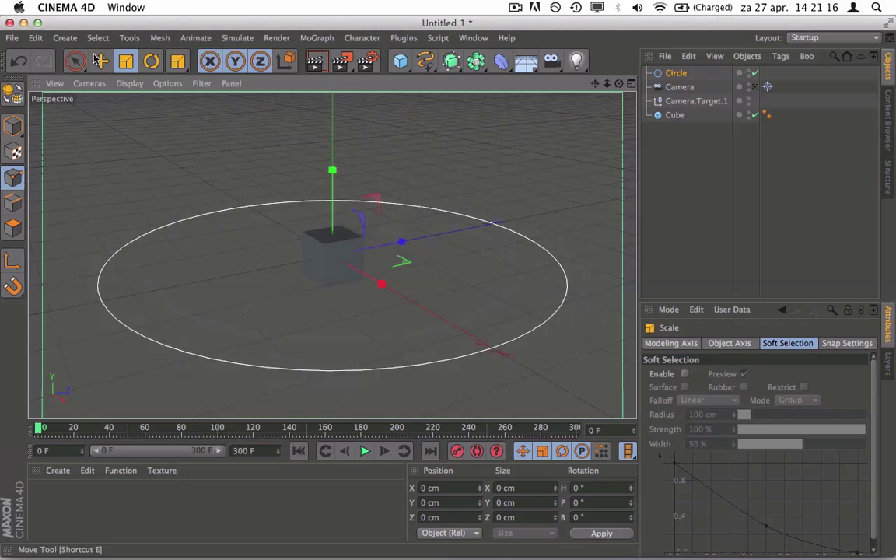
key("e")
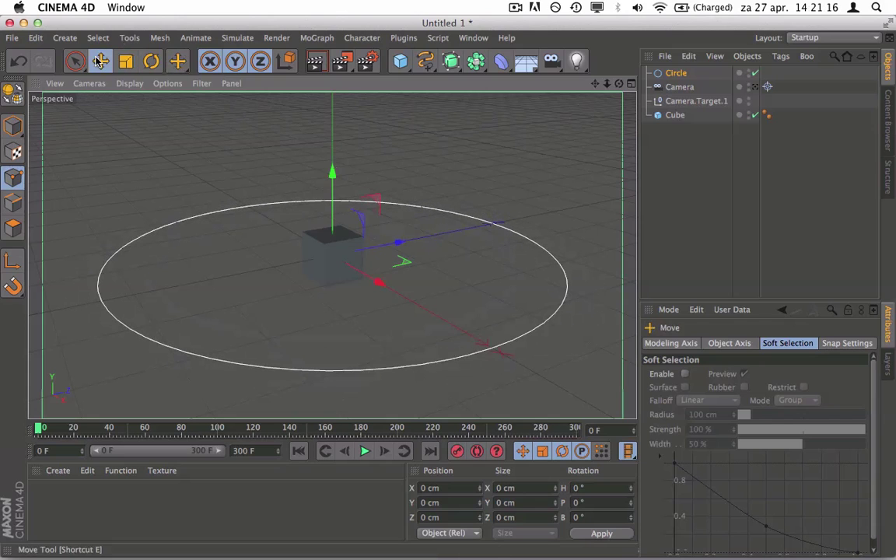
left_click(678, 88)
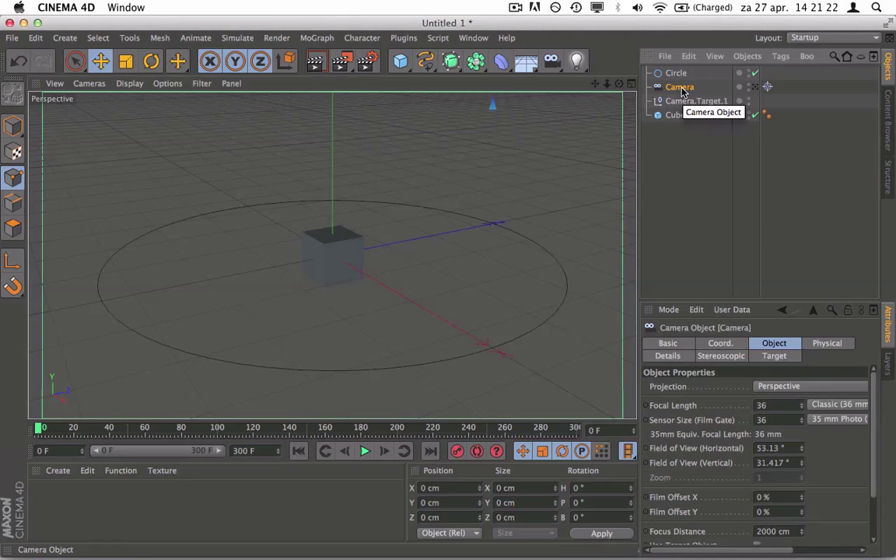
Give the Camera an Align to Spline tag with Circle as its Spline Path.
right_click(682, 91)
mouse_move(722, 36)
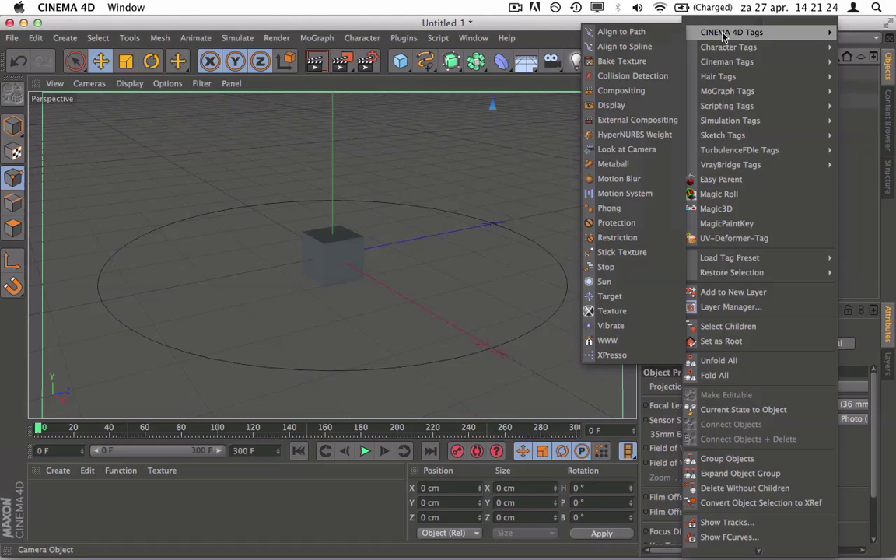
left_click(627, 49)
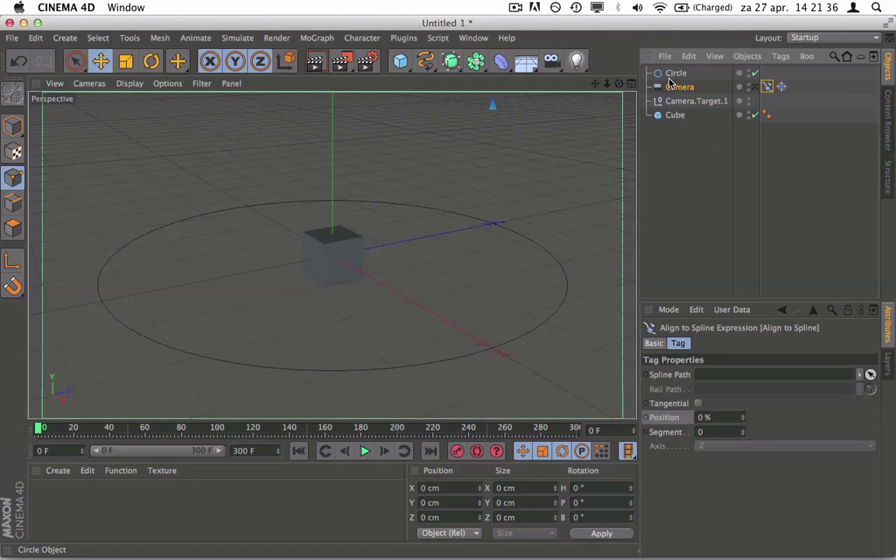
left_click(676, 74)
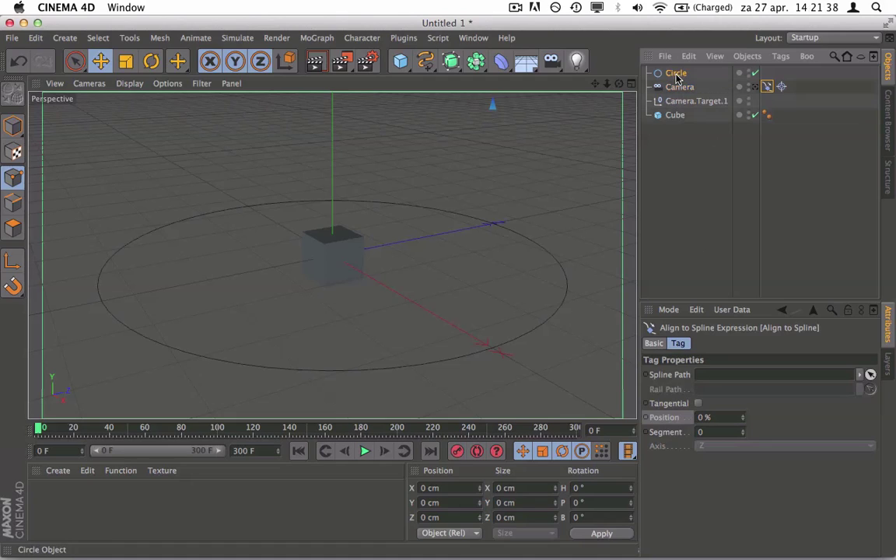
left_click_drag(676, 75, 721, 375)
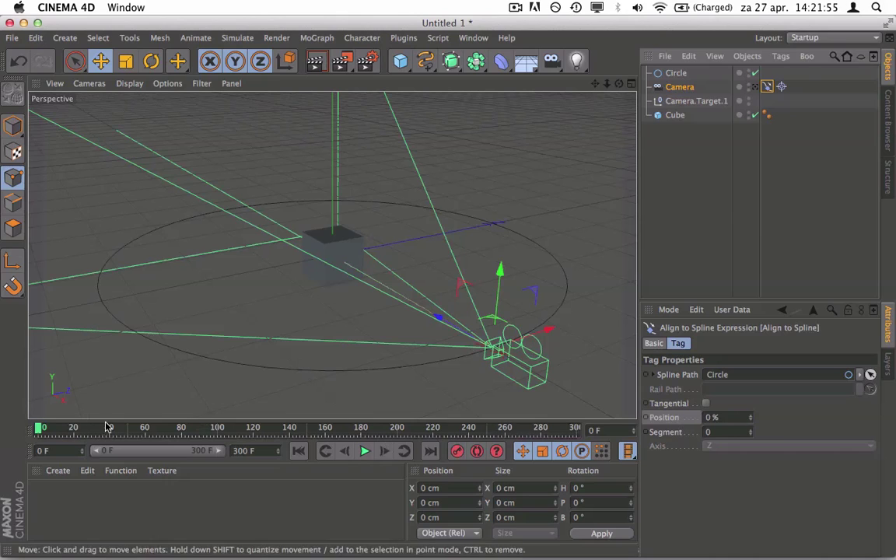
At frame 0, keyframe the Align to Spline Position at 0%.
left_click(336, 428)
left_click_drag(335, 429, 24, 424)
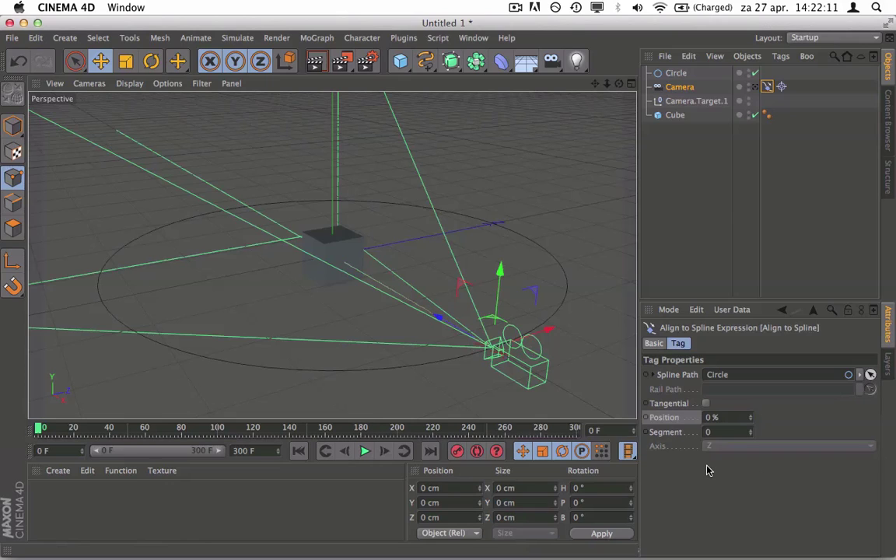
key("super")
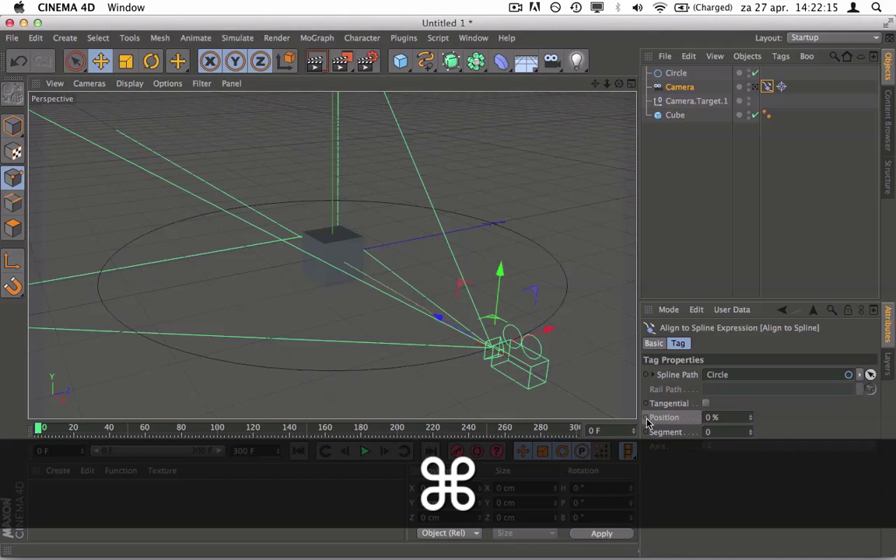
left_click(646, 418, "super")
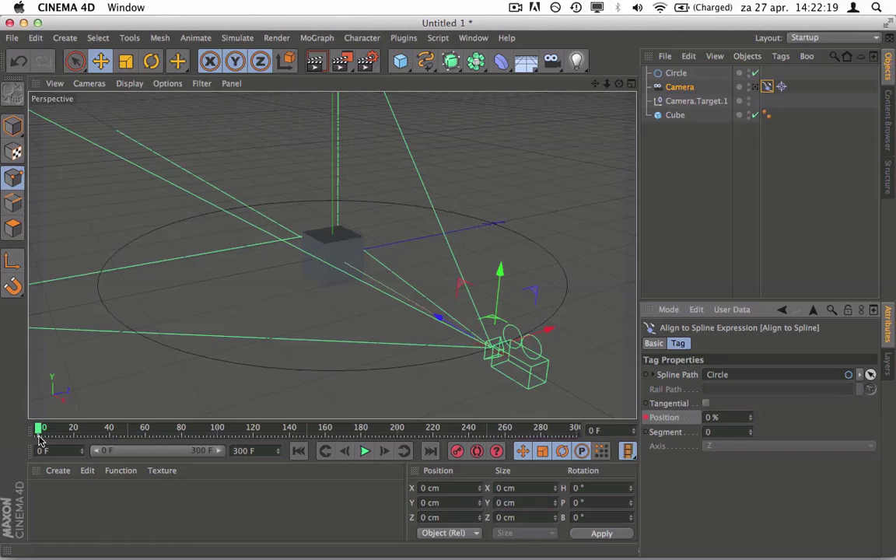
At frame 100, keyframe Position at 100%, then scrub the timeline to preview the orbit.
mouse_move(216, 450)
left_mouse_down("super")
mouse_move(106, 459)
mouse_move(228, 452)
left_mouse_up("super")
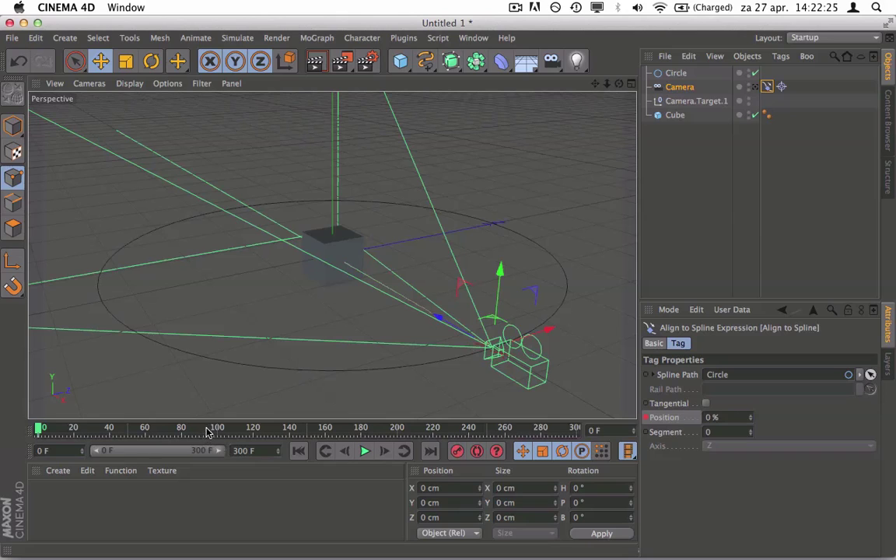
left_click_drag(159, 430, 218, 433)
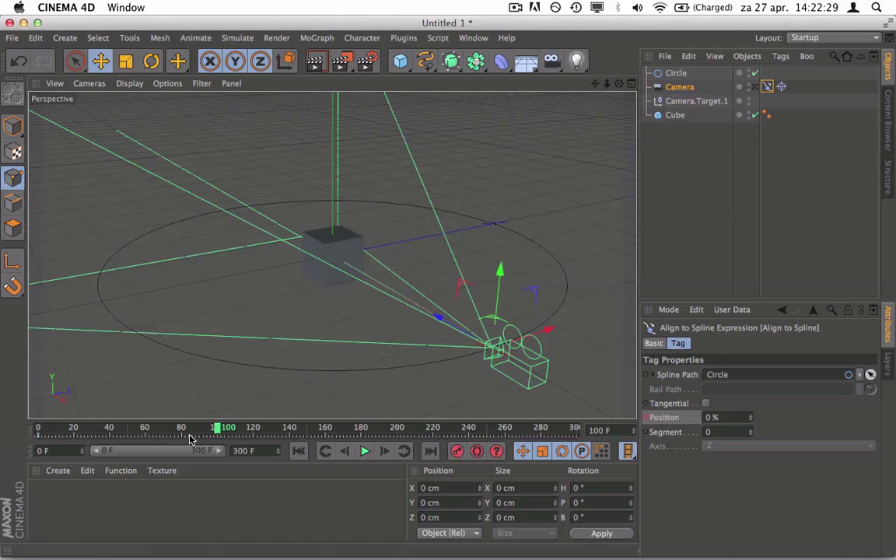
left_click(724, 419)
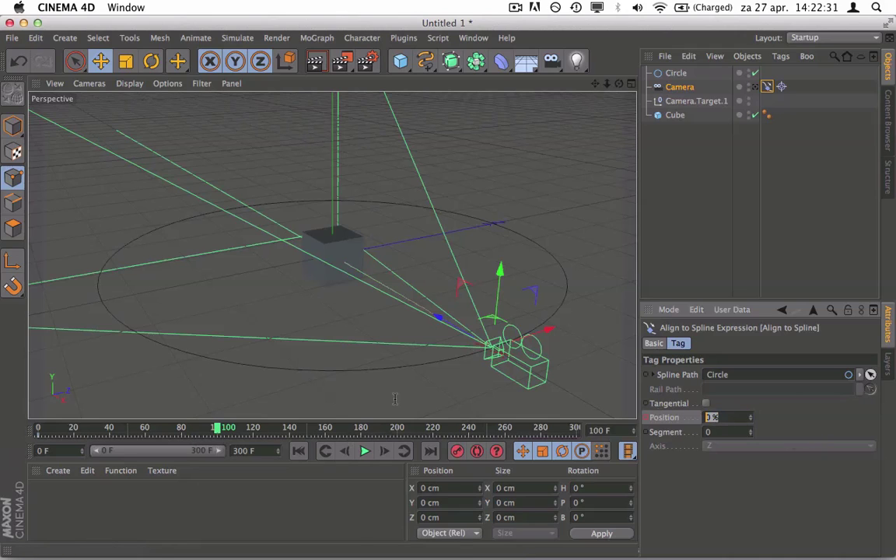
type("100")
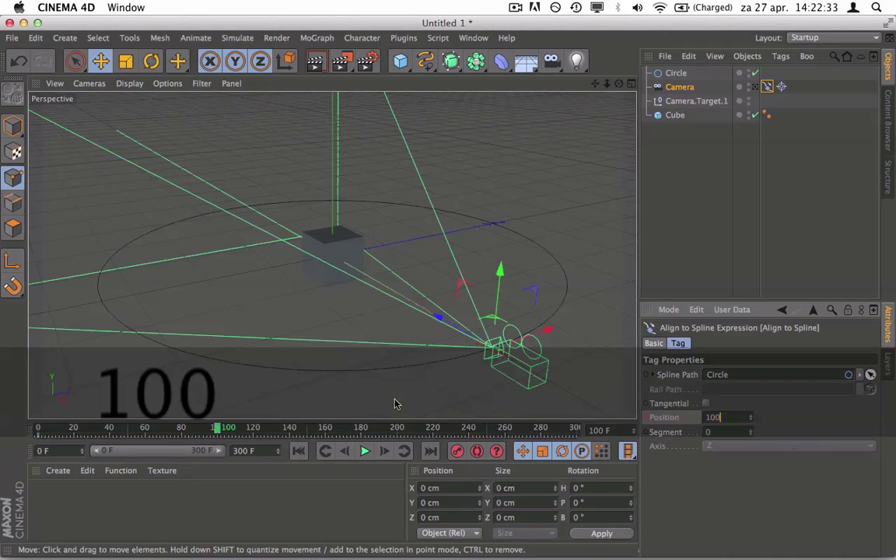
key("Return")
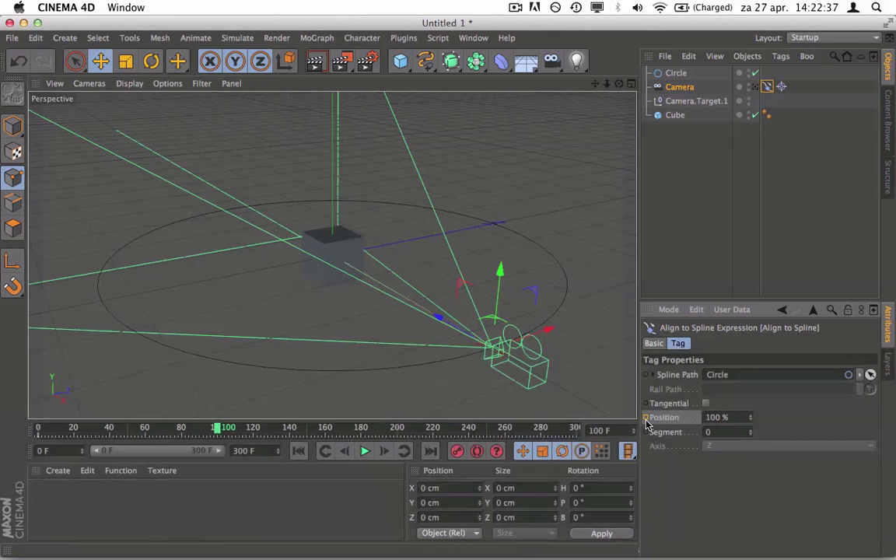
left_click(646, 418, "super")
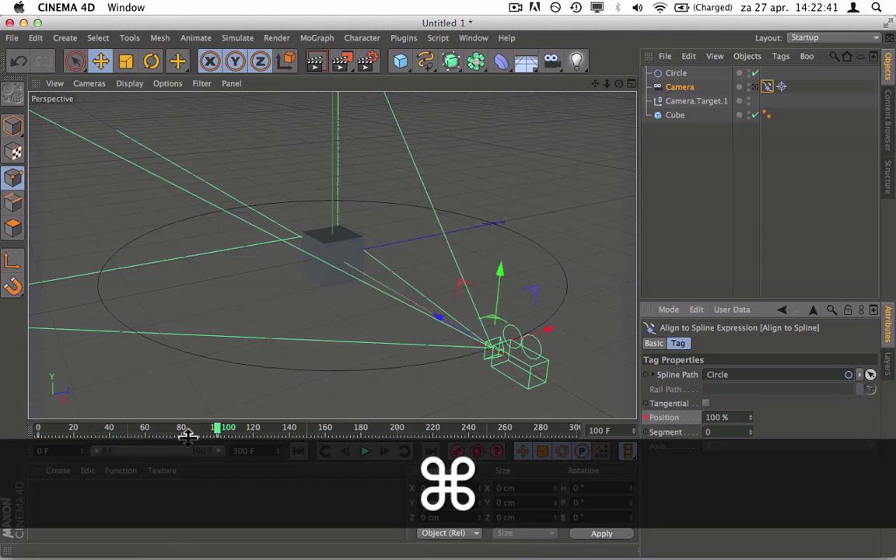
left_click_drag(198, 428, 76, 426)
left_click_drag(25, 426, 4, 424)
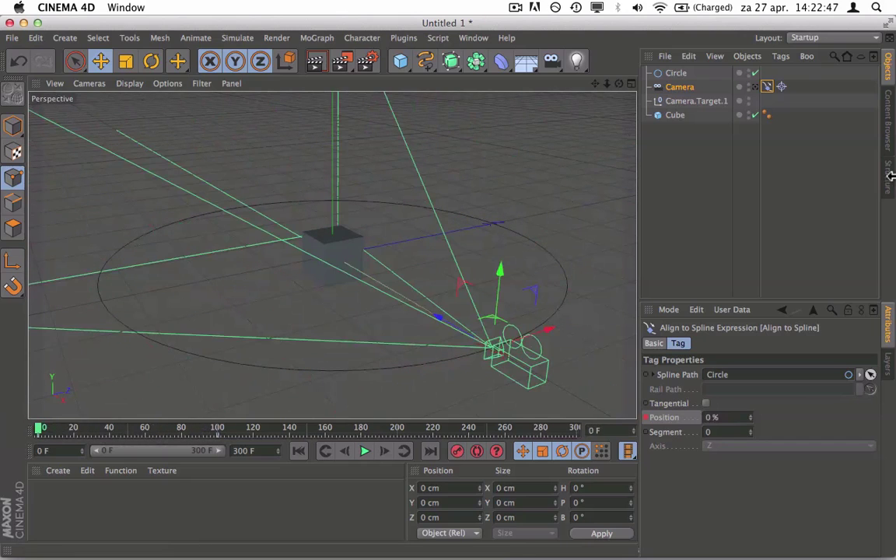
left_click(761, 86)
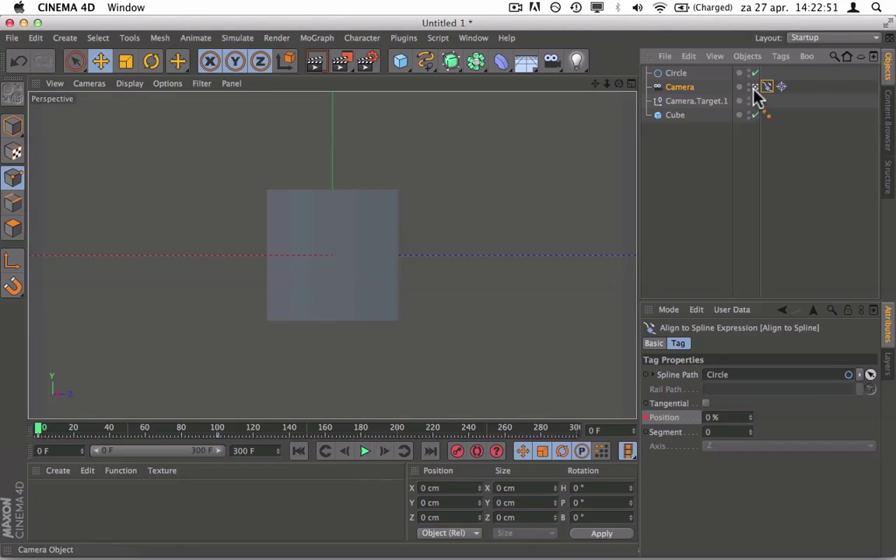
left_click(365, 452)
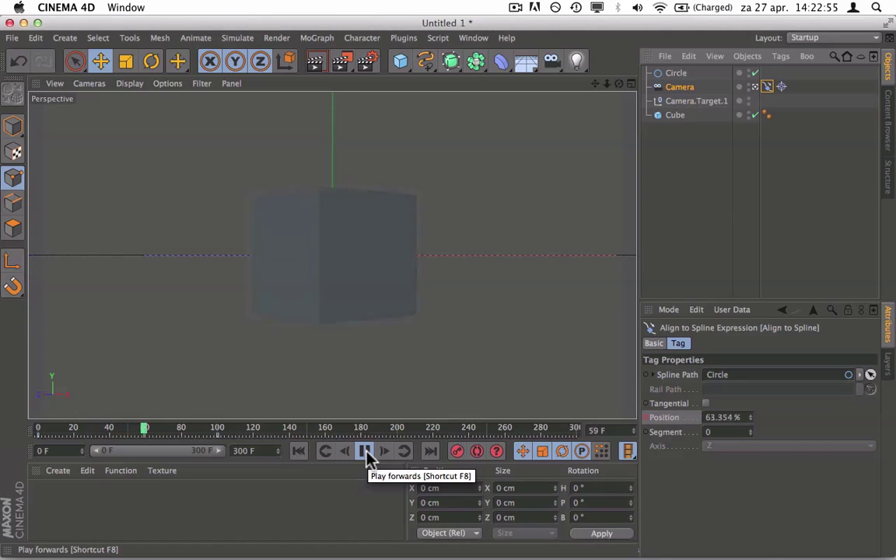
left_click(365, 451)
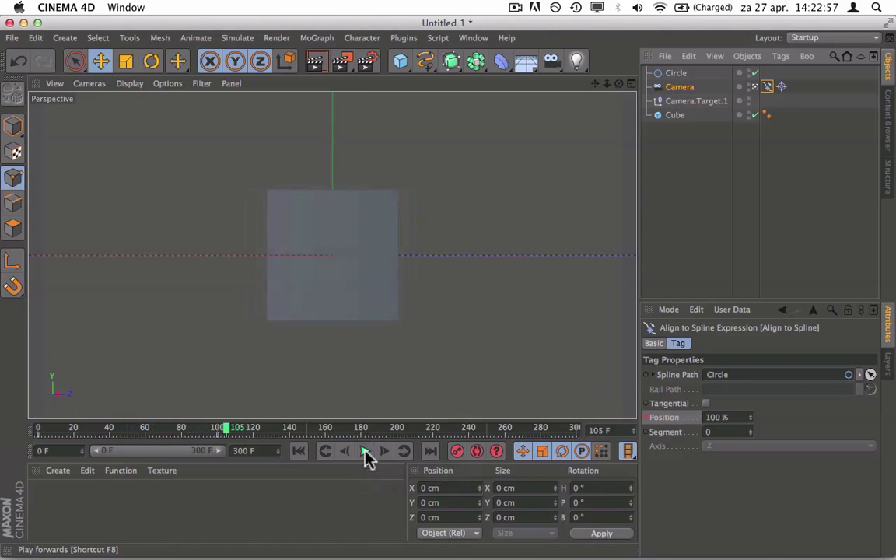
left_click(754, 87)
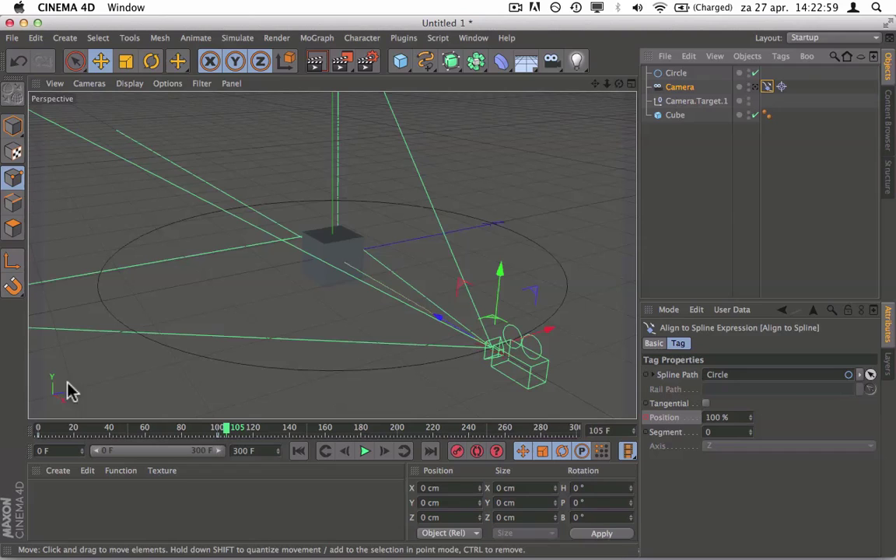
left_click(60, 429)
left_click_drag(59, 430, 4, 416)
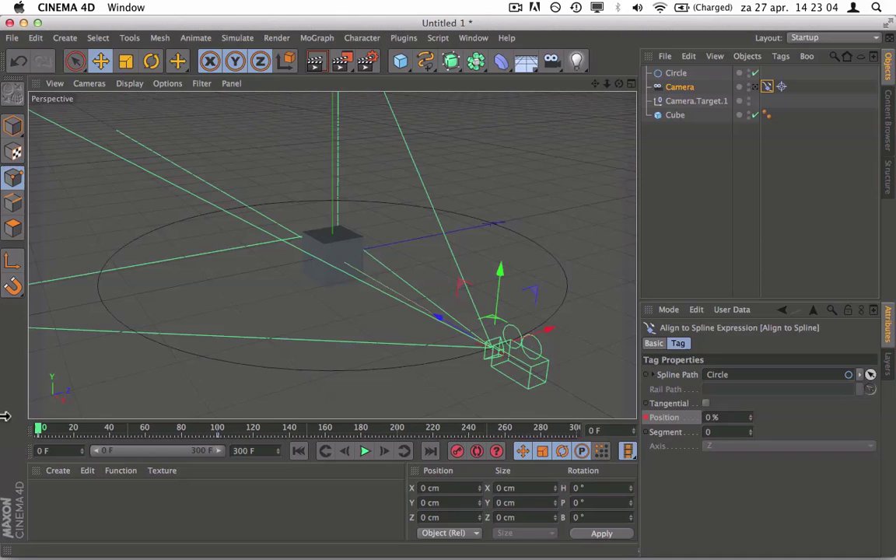
Delete the Circle and draw a looping freehand spline around the cube.
left_click(692, 216)
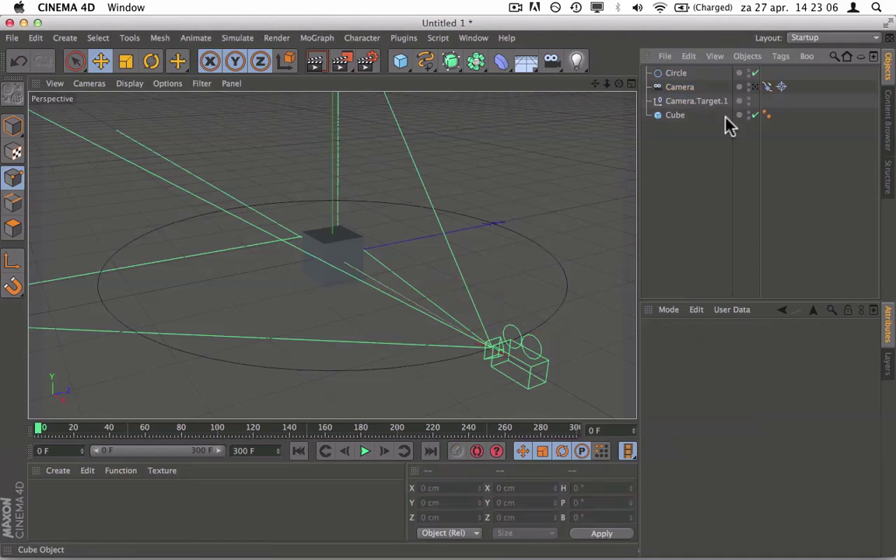
left_click(675, 74)
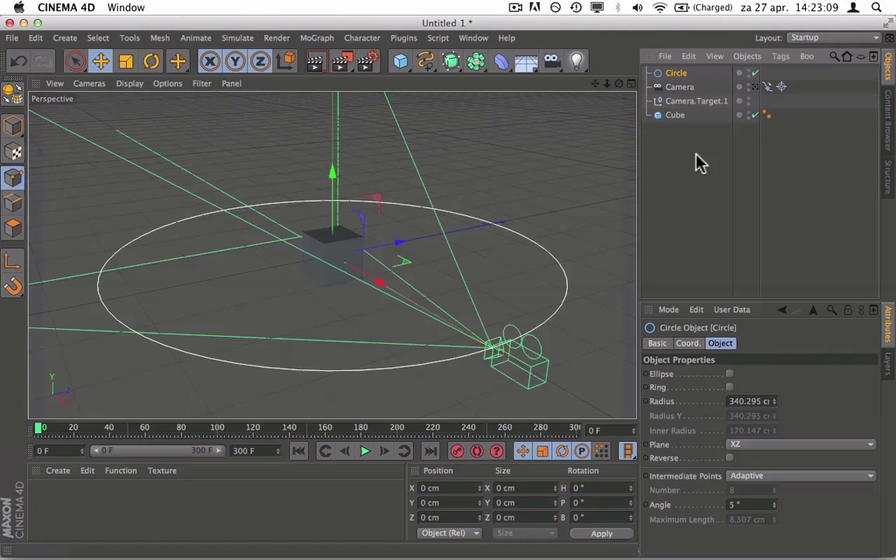
key("Delete")
left_click_drag(430, 63, 454, 80)
mouse_move(409, 211)
left_mouse_down()
mouse_move(170, 270)
mouse_move(524, 262)
mouse_move(68, 205)
mouse_move(557, 241)
mouse_move(410, 146)
mouse_move(190, 299)
mouse_move(445, 283)
left_mouse_up()
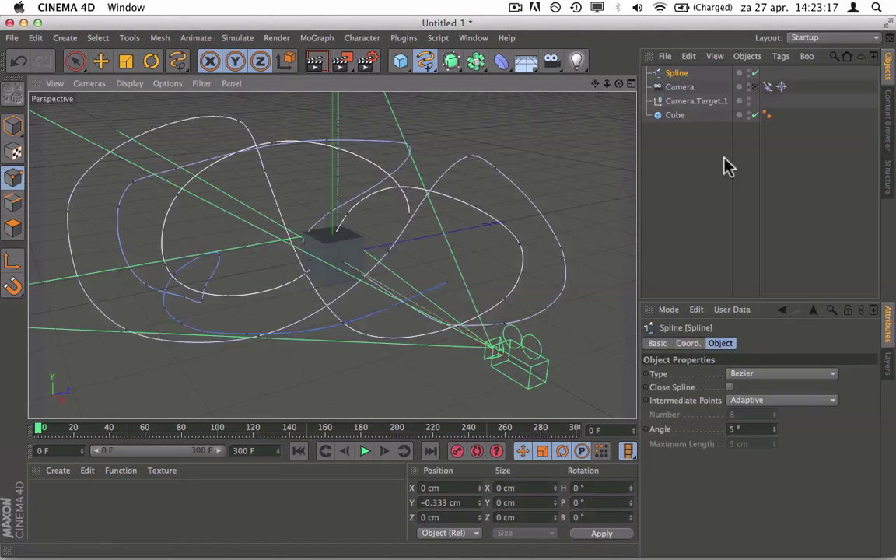
Make the new Spline the camera's Align to Spline path and view through the camera.
left_click(767, 87)
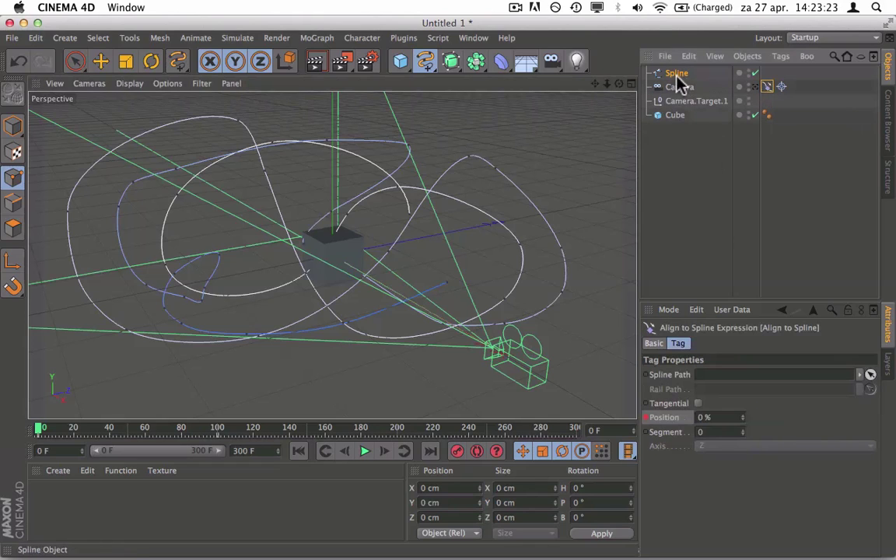
left_click_drag(677, 77, 719, 382)
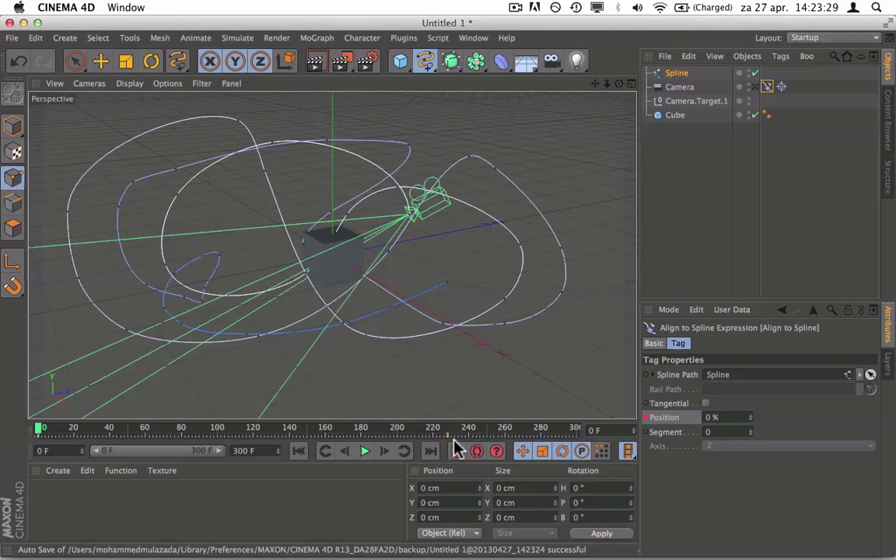
left_click(755, 86)
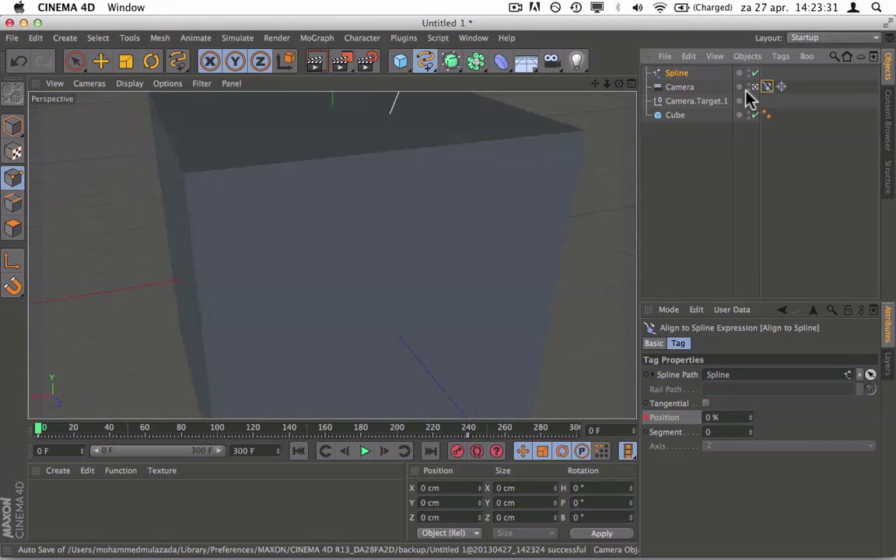
Play the camera's flight along the freehand spline, stop near the end, and return to the editor view.
left_click(366, 452)
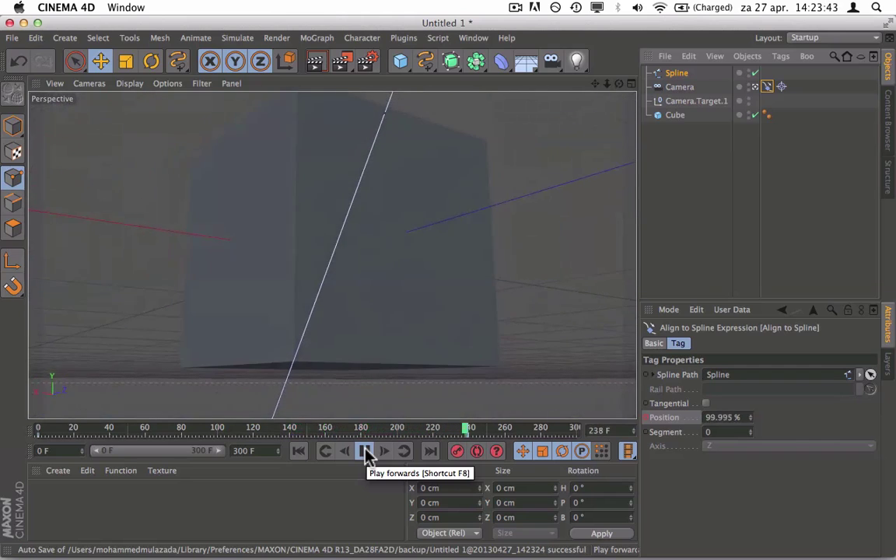
left_click(366, 451)
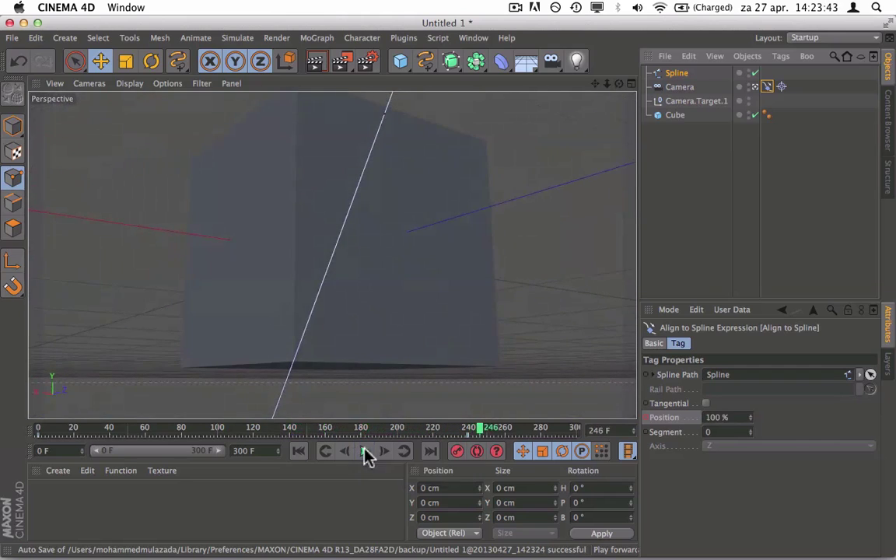
left_click(752, 87)
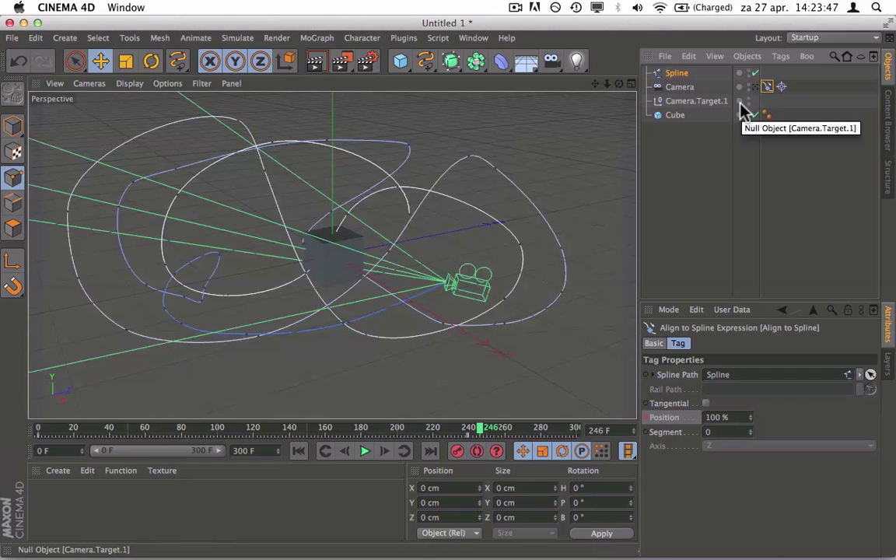